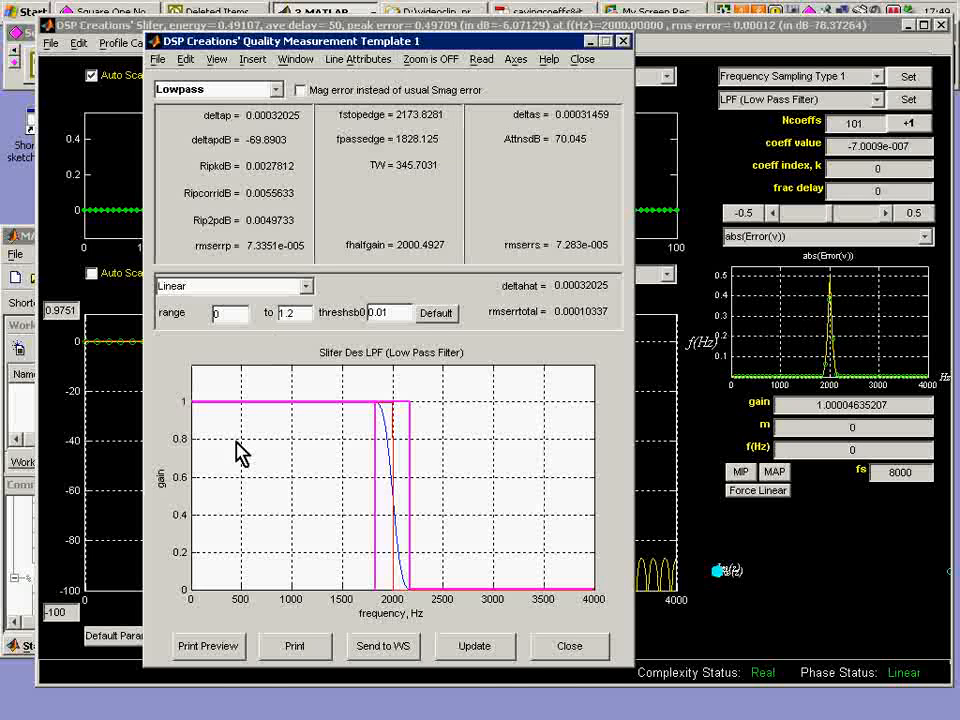
Move the quality measurement window out of the way and promote the filter's Smagnitude to the target profile.
drag(245, 615, 251, 669)
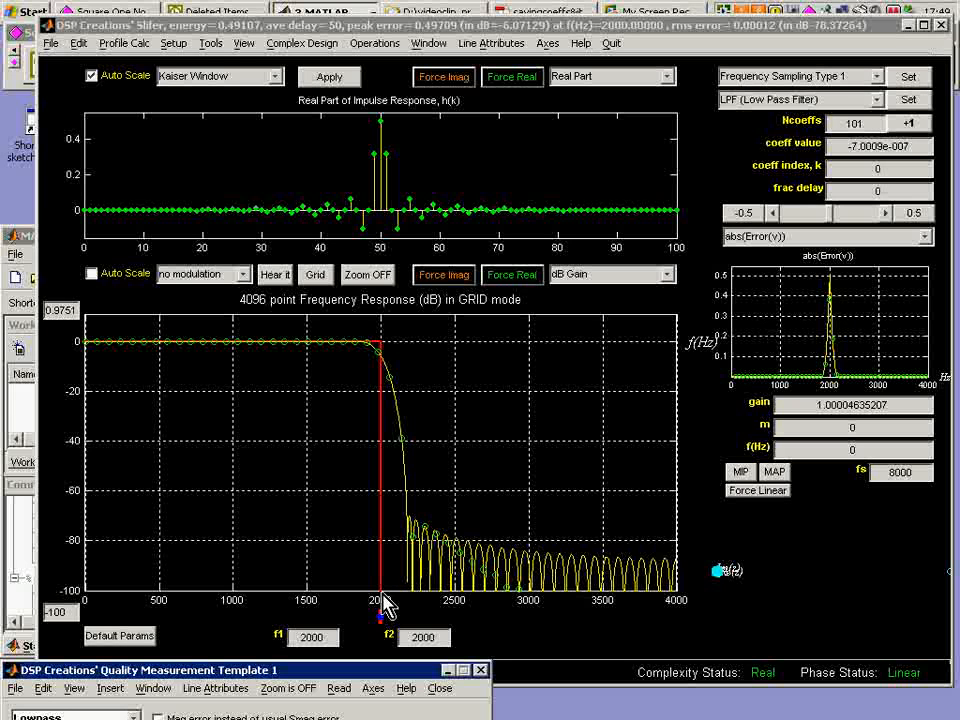
click(49, 43)
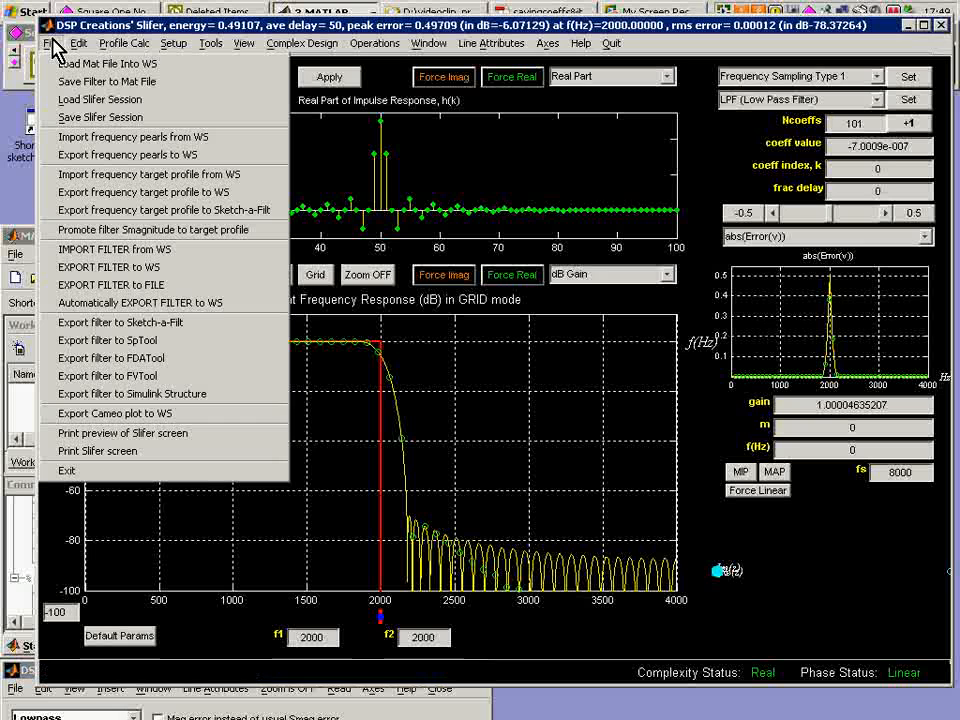
click(115, 230)
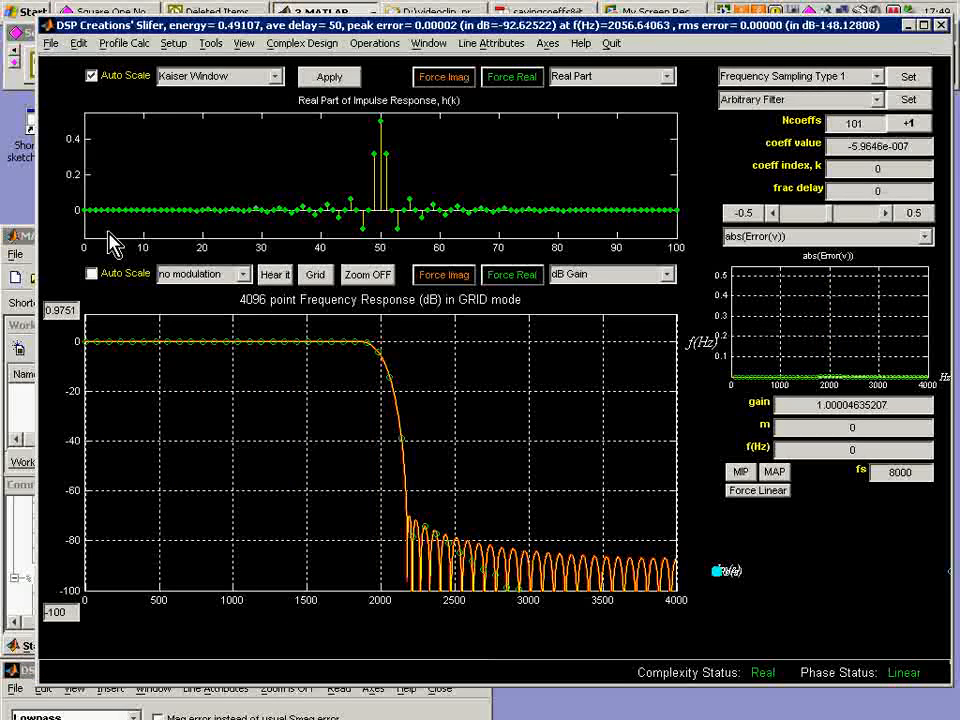
Shift two stopband frequency samples near 2500 and 2930 Hz, and set the number of coefficients to 51.
drag(474, 558, 489, 531)
drag(520, 568, 563, 572)
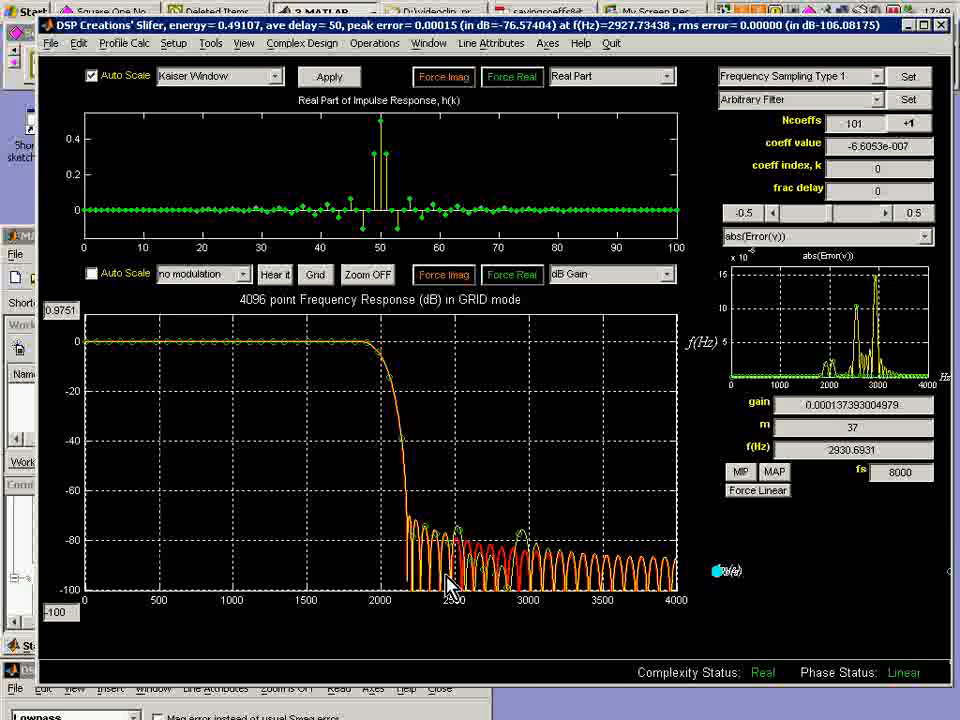
double_click(866, 122)
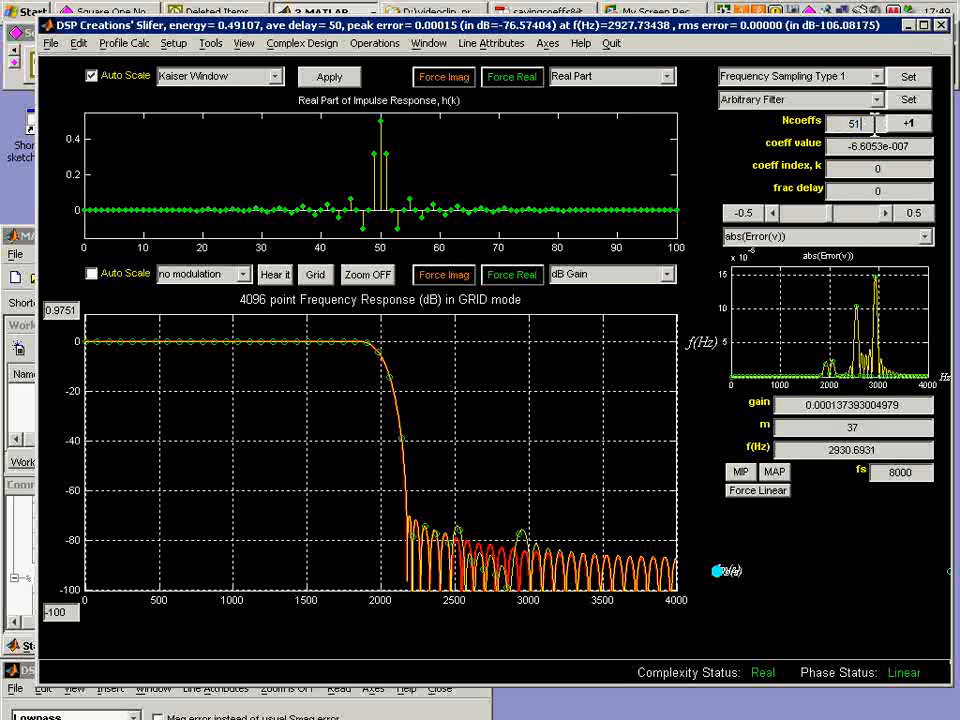
key(Return)
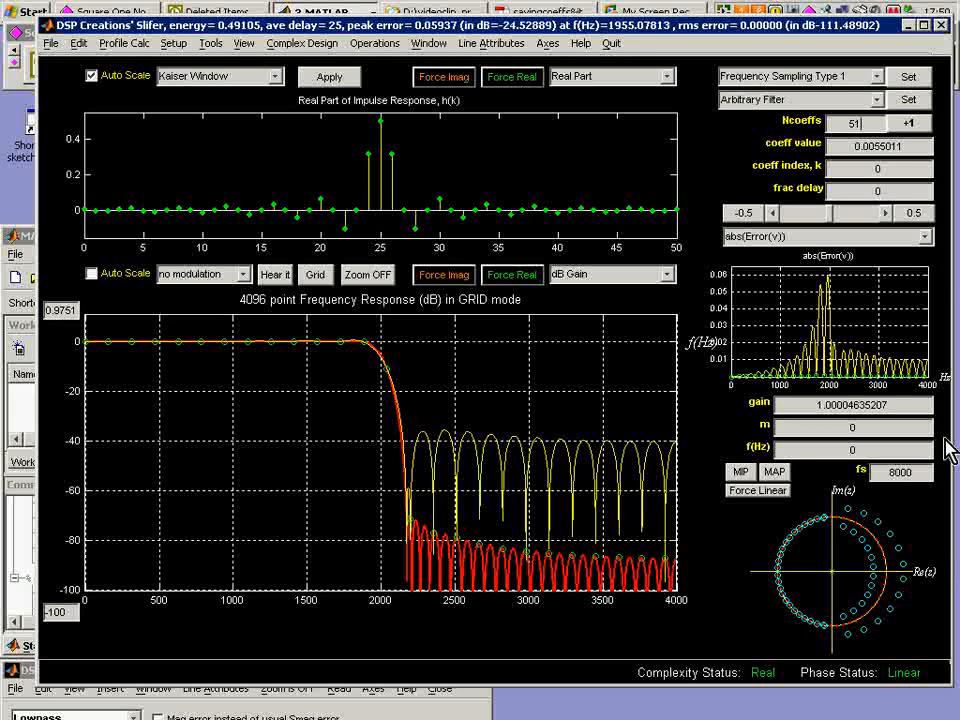
Set the small error plot to Real Smagnitude Error and swap it into the large upper plot area.
click(925, 237)
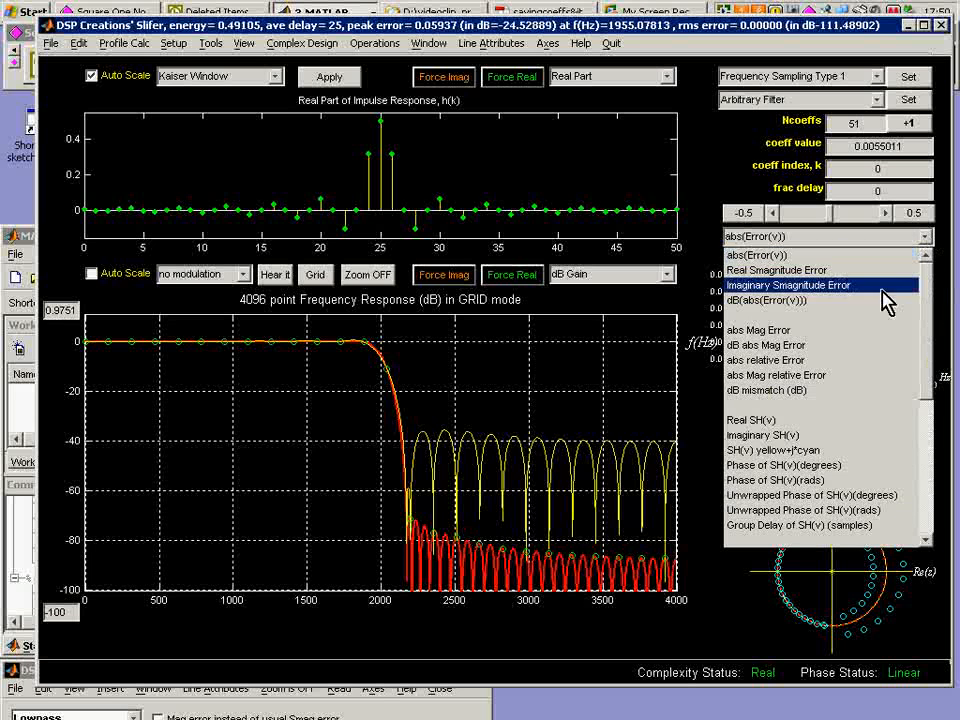
click(792, 270)
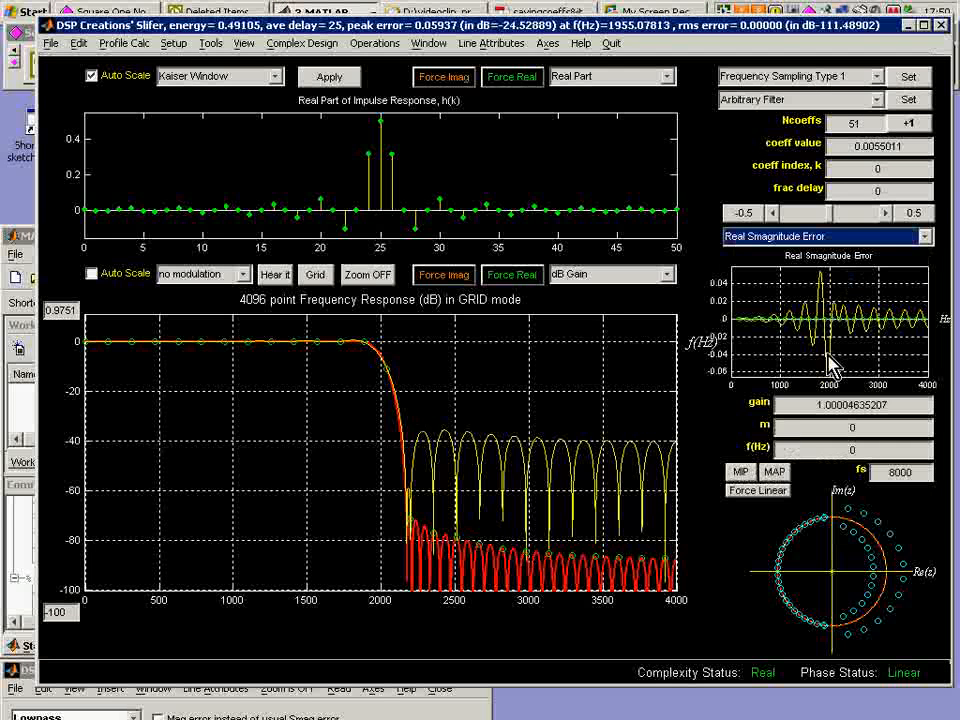
click(716, 302)
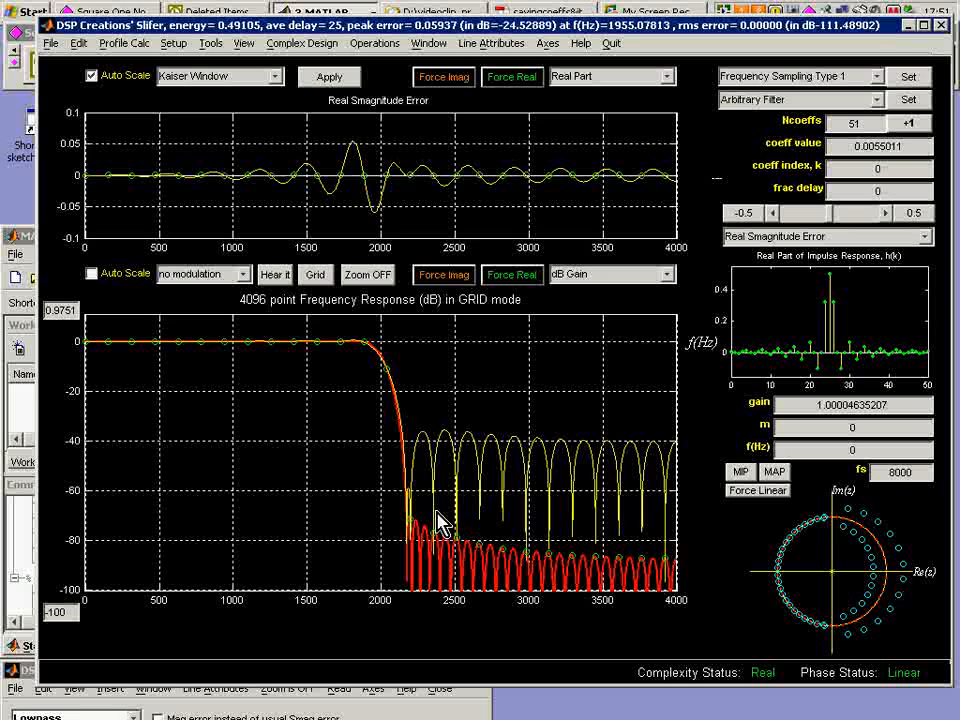
Adjust the transition-band samples near 2039 and 1882 Hz, giving the 1882 Hz sample a gain of about 0.944.
click(390, 381)
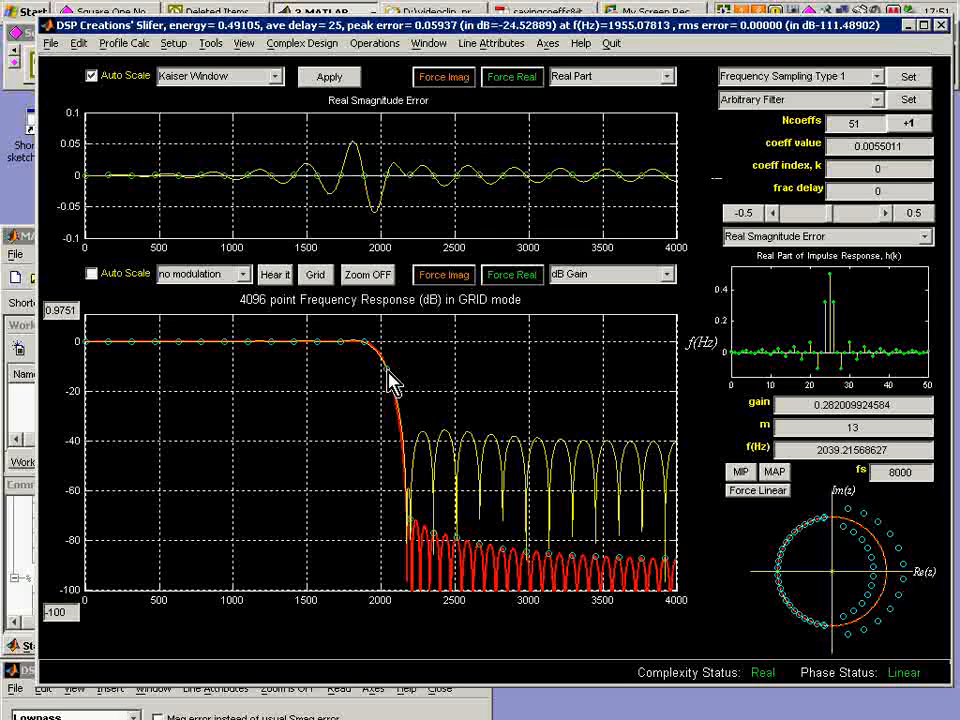
click(390, 381)
drag(389, 373, 367, 341)
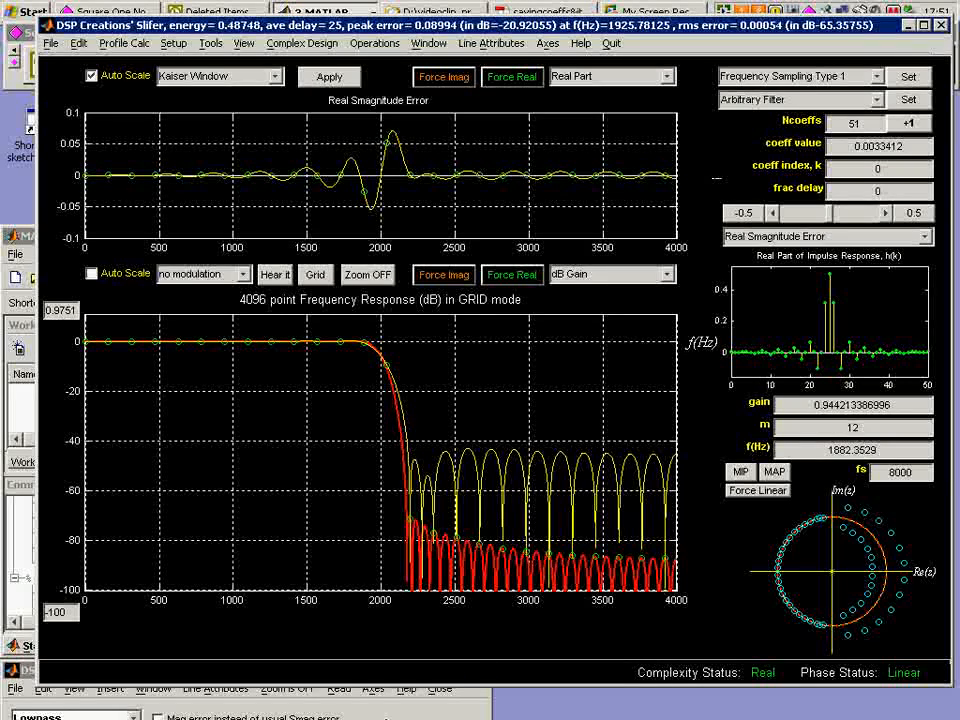
click(300, 671)
drag(300, 671, 352, 243)
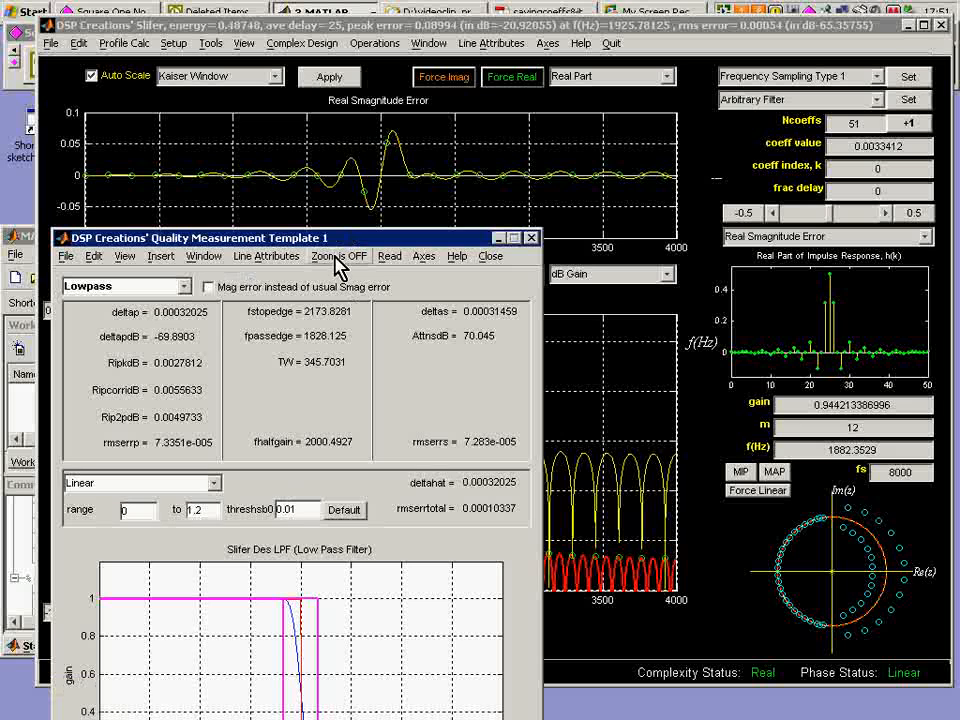
drag(334, 240, 299, 689)
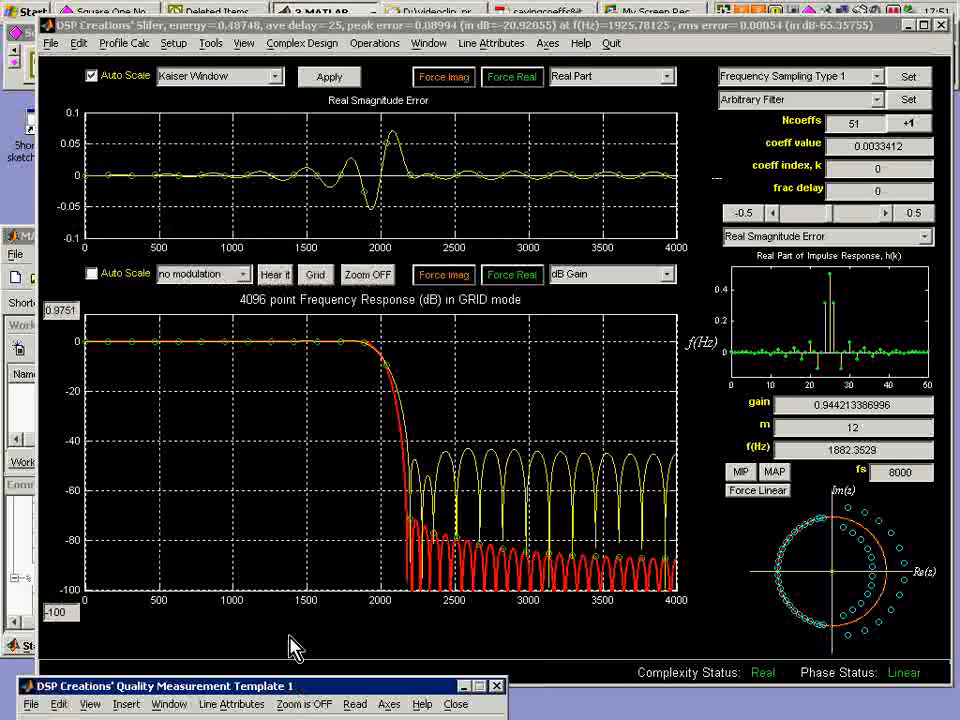
Open a new quality measurement of the 51-coefficient filter and move its window clear of the response plots.
click(244, 43)
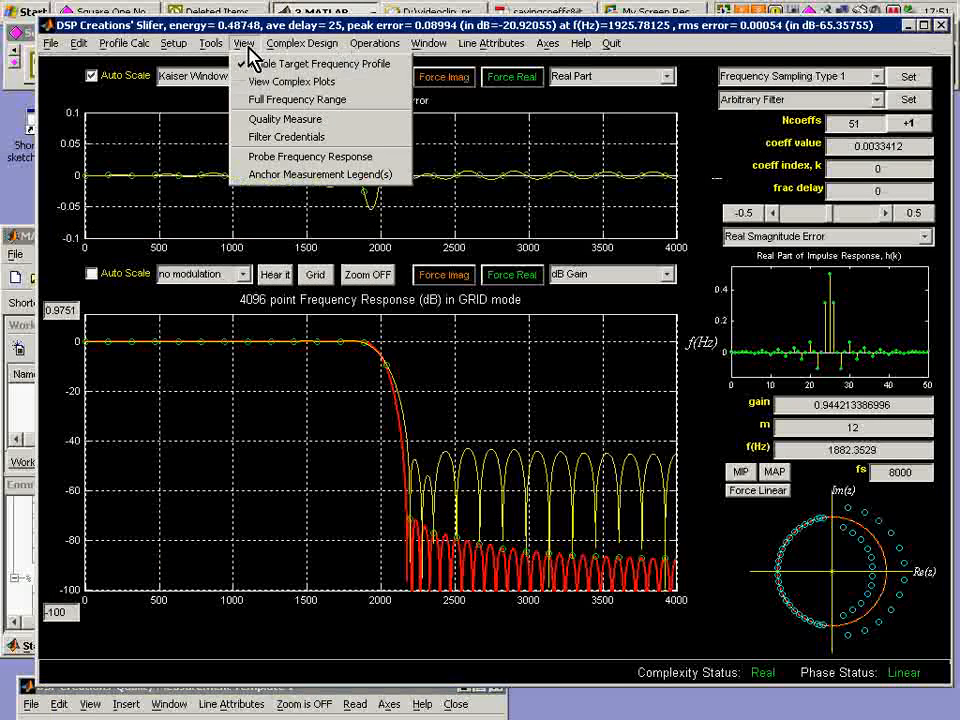
click(264, 124)
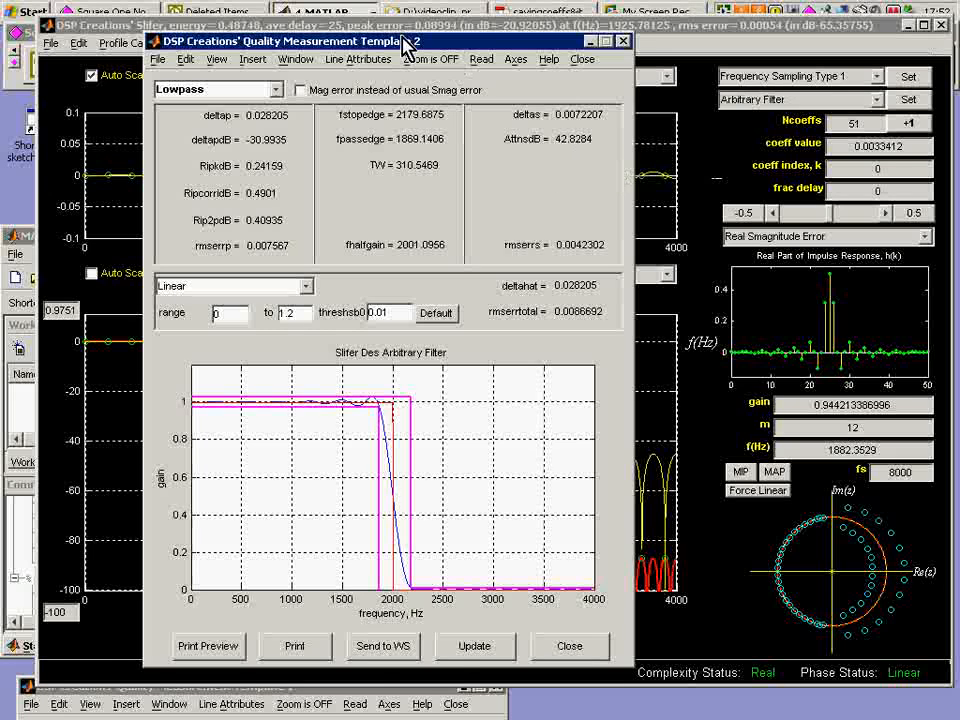
drag(407, 47, 958, 315)
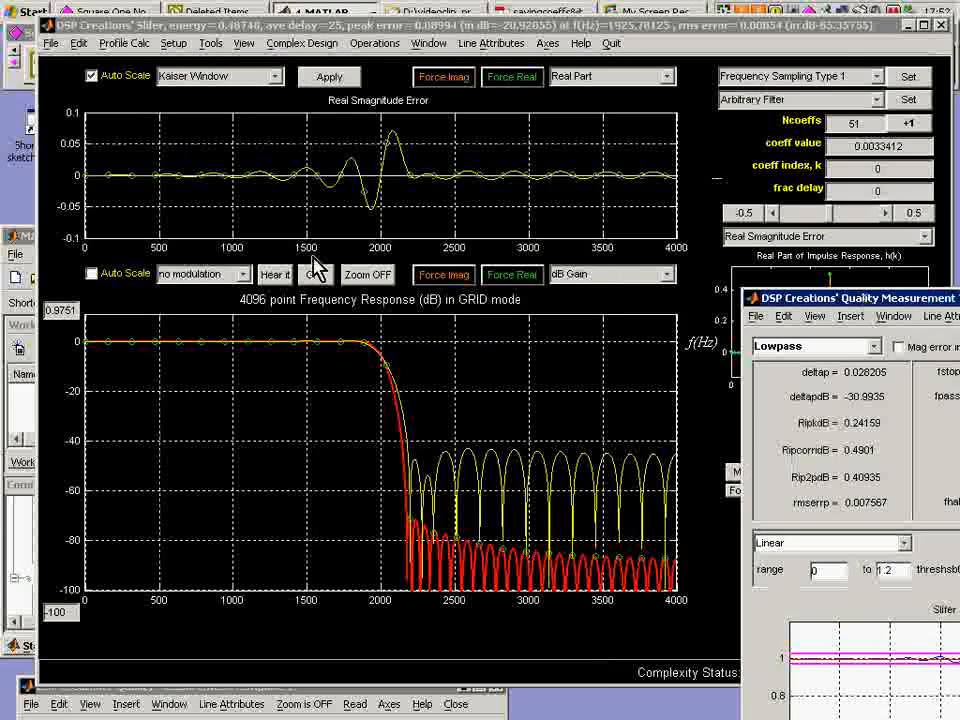
Fine-tune the passband samples between about 1255 and 1725 Hz on the Real Smagnitude Error plot to even out the ripple.
click(275, 187)
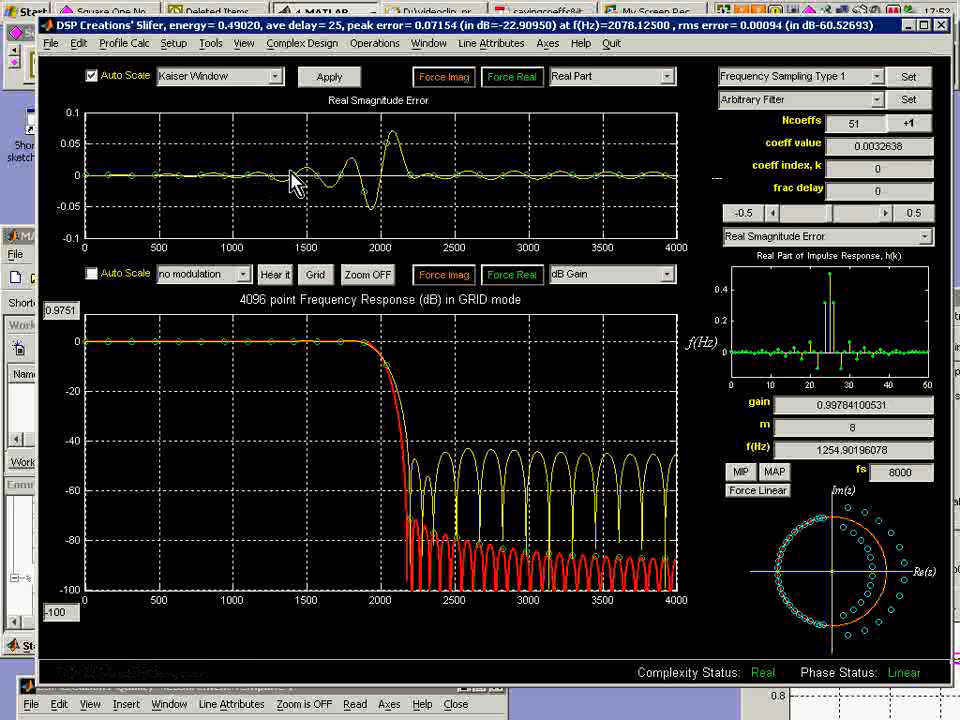
drag(290, 172, 344, 185)
drag(341, 175, 340, 176)
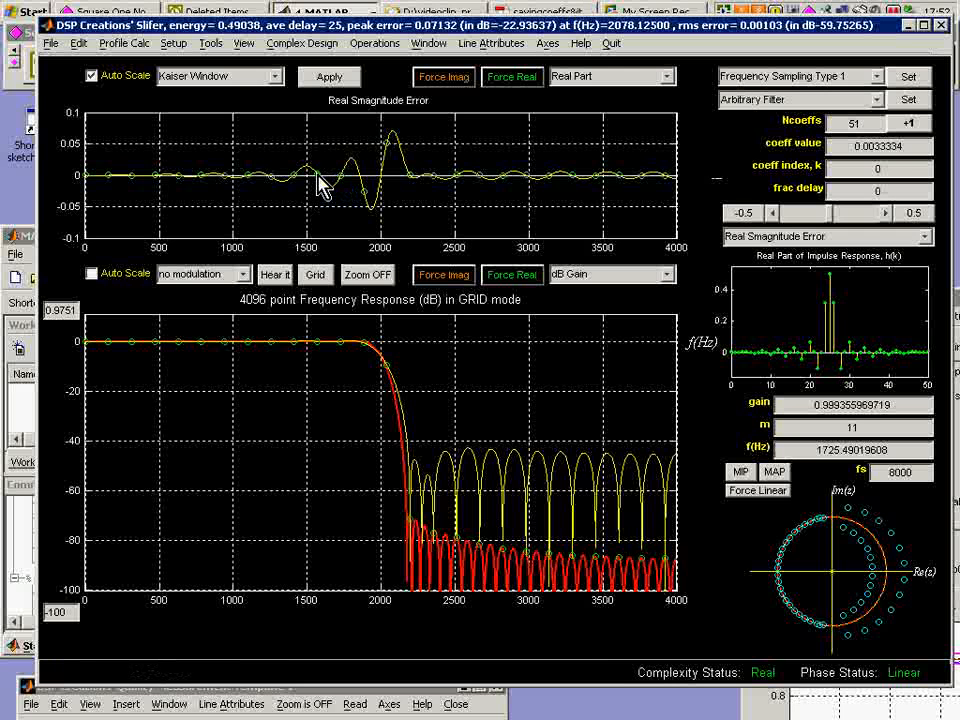
click(319, 184)
mouse_move(319, 184)
mouse_down()
mouse_move(298, 190)
mouse_move(311, 206)
mouse_up()
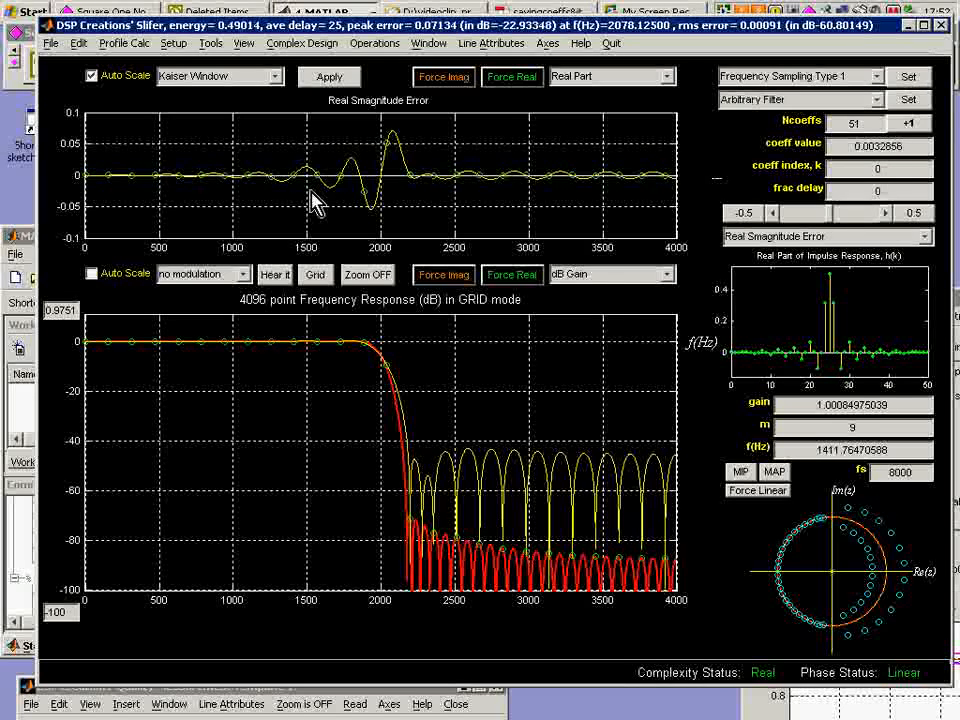
Switch to Follow Target mode and slide the passband samples between about 1111 and 1746 Hz along the error curve.
click(174, 44)
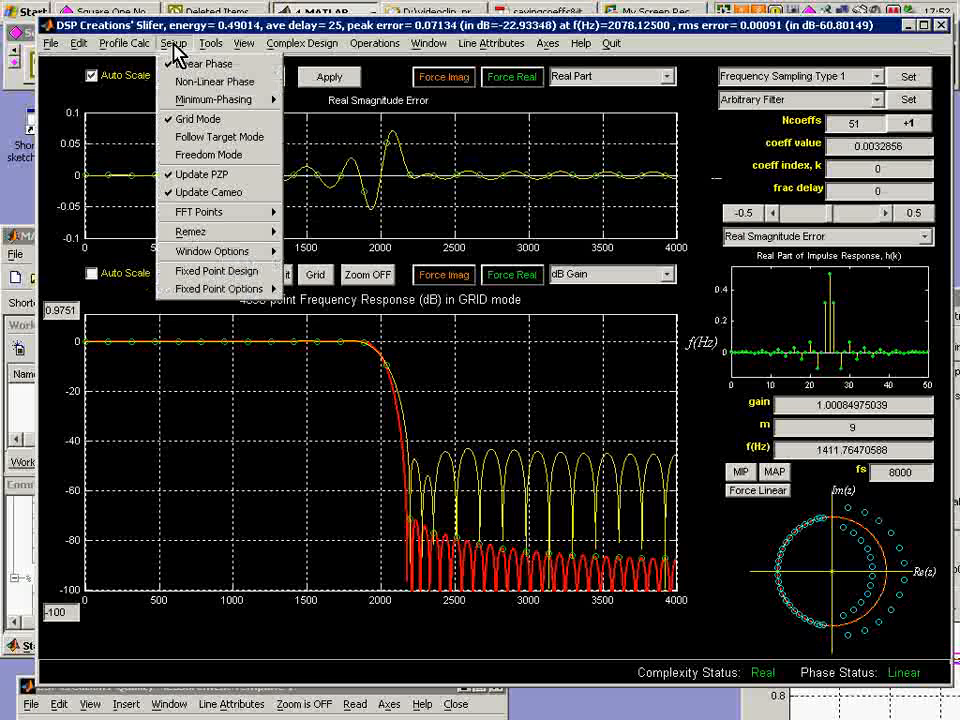
click(192, 138)
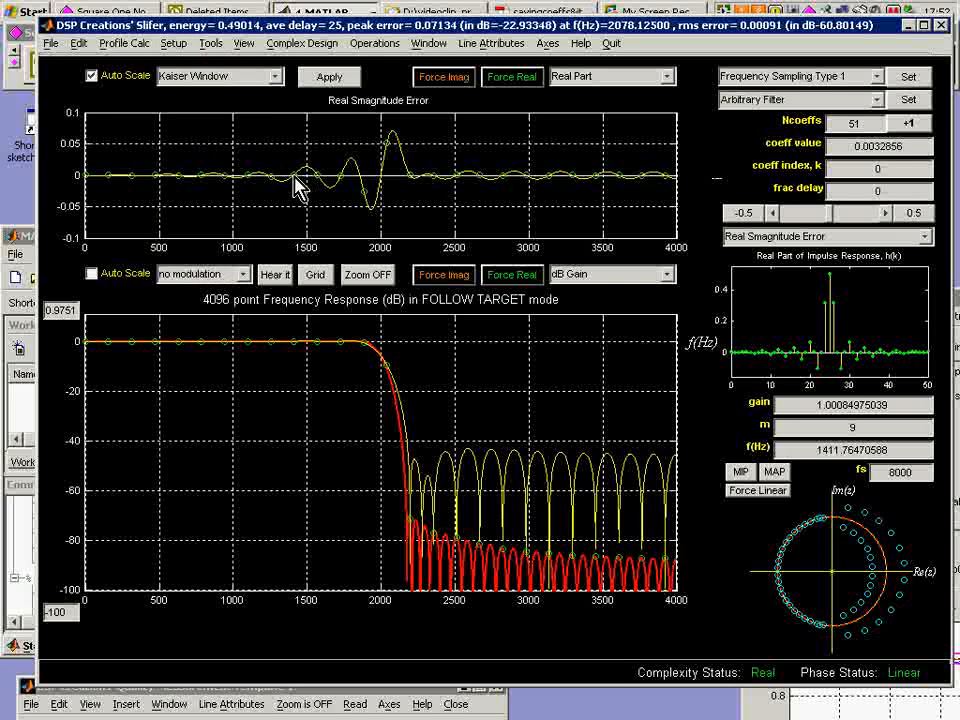
drag(294, 175, 344, 186)
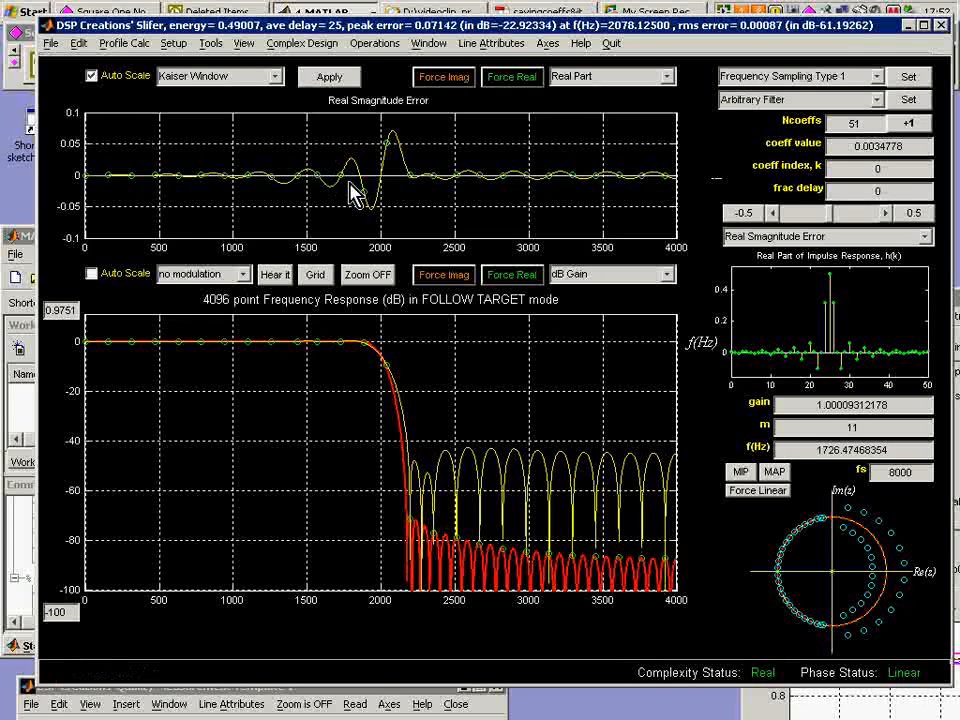
drag(272, 181, 254, 186)
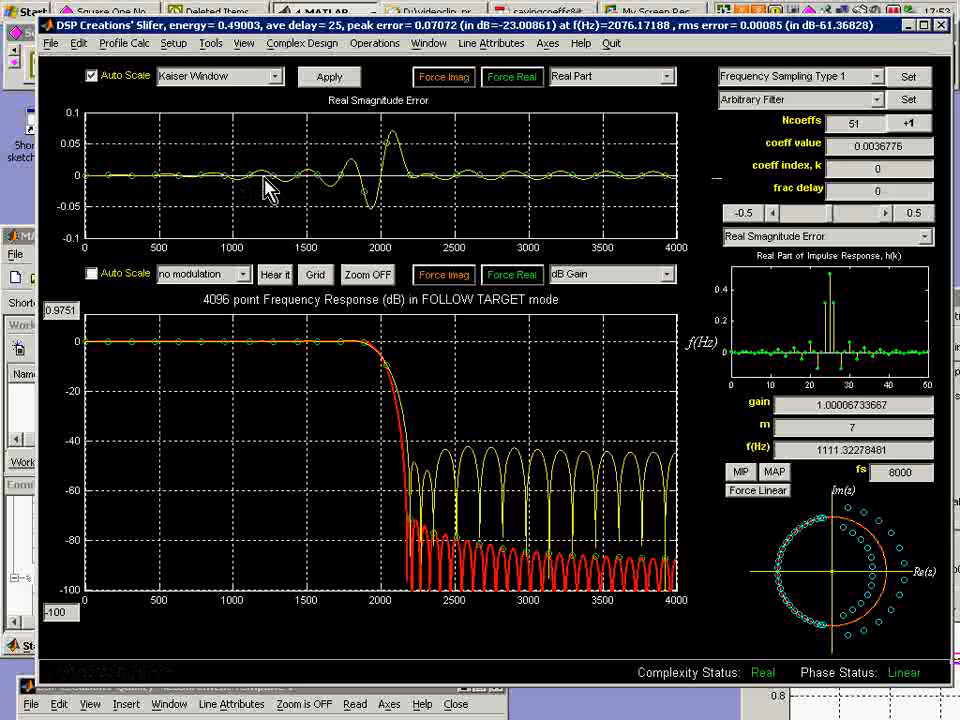
click(345, 186)
drag(341, 174, 344, 175)
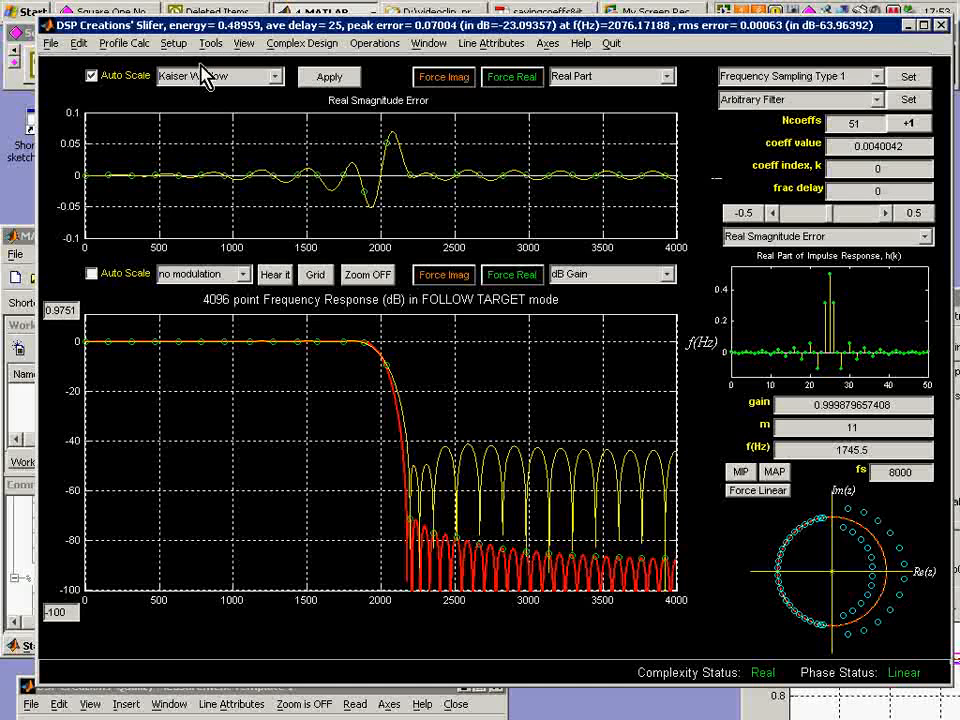
Open another quality measurement of the adjusted filter and examine its passband ripple and transition width values.
click(246, 45)
click(268, 119)
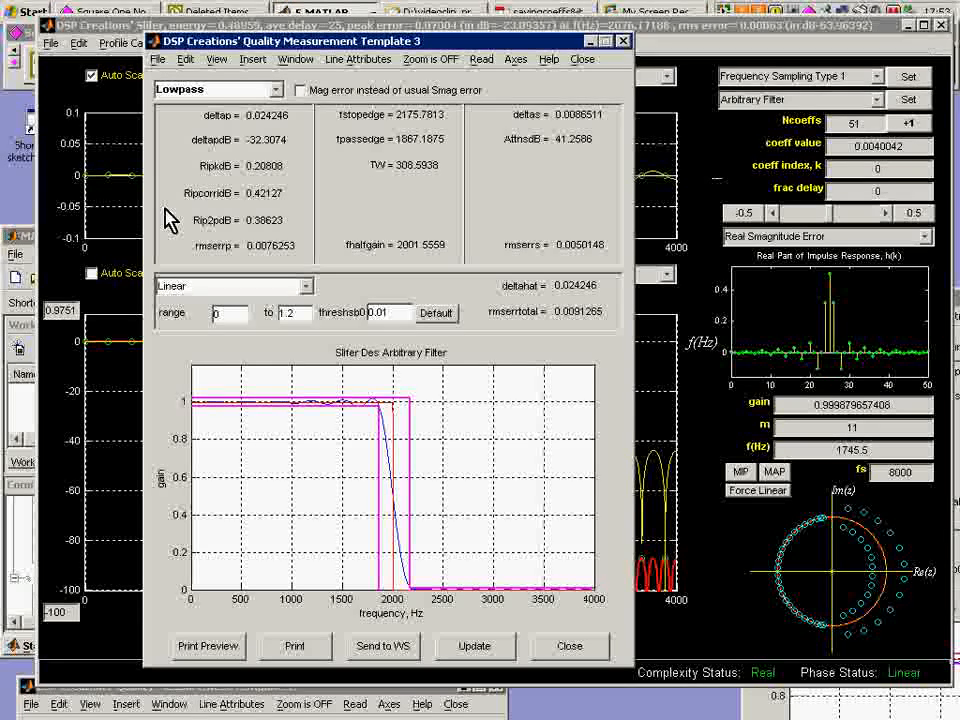
mouse_move(233, 230)
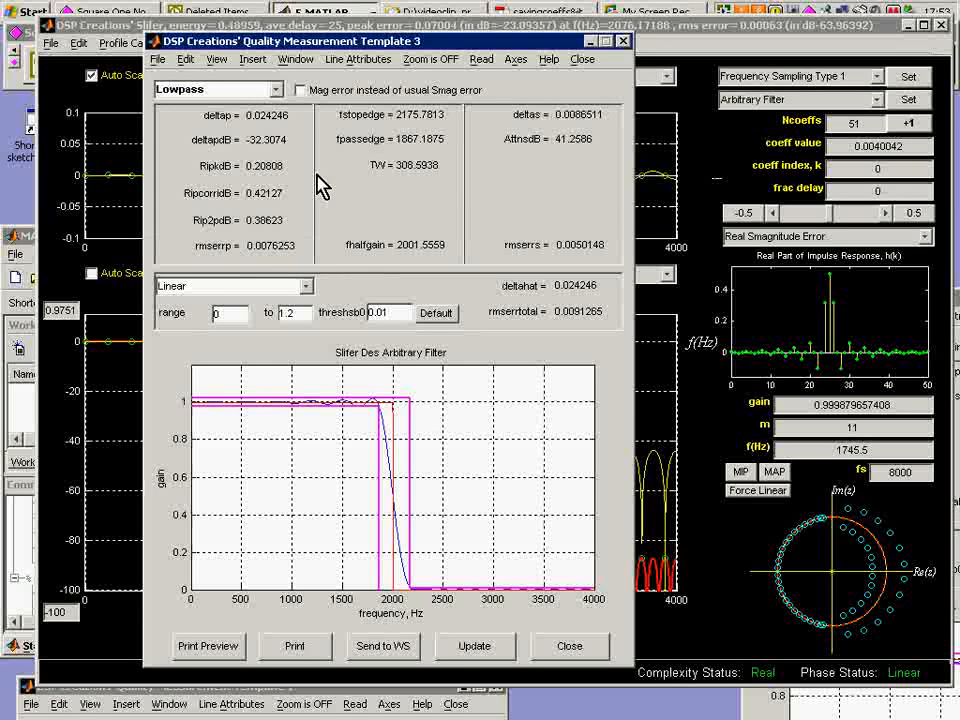
mouse_move(333, 181)
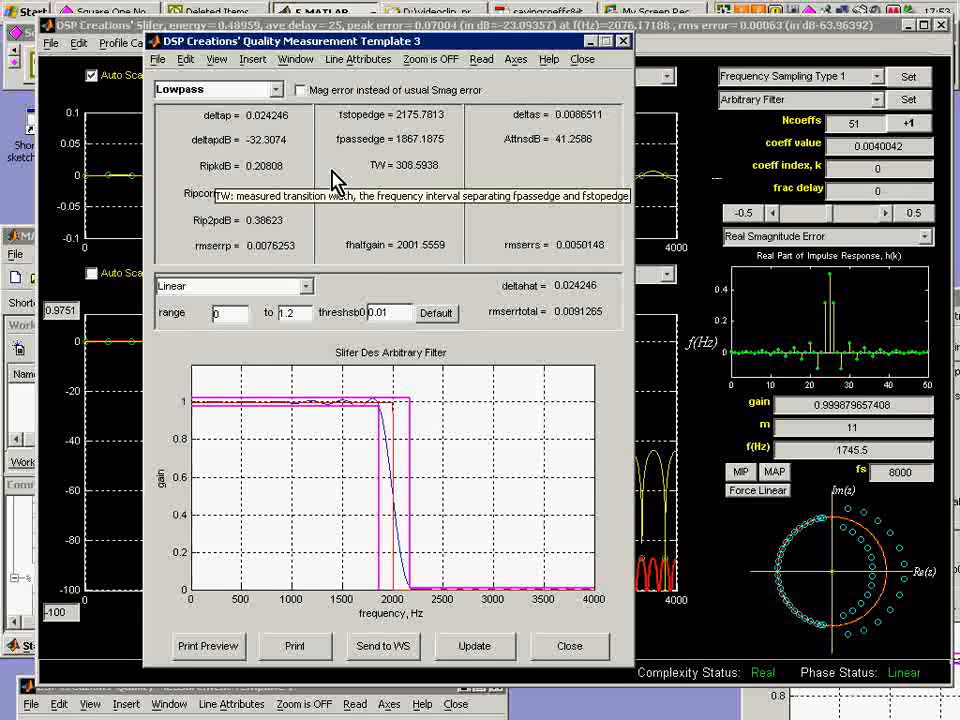